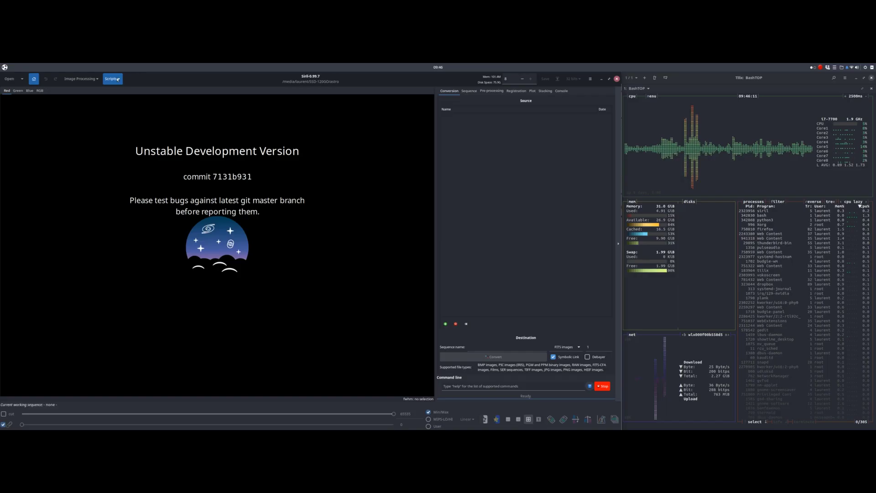
- Run the OSC_Preprocessing script to calibrate, register and stack 13 colour frames into result.fit
click(118, 79)
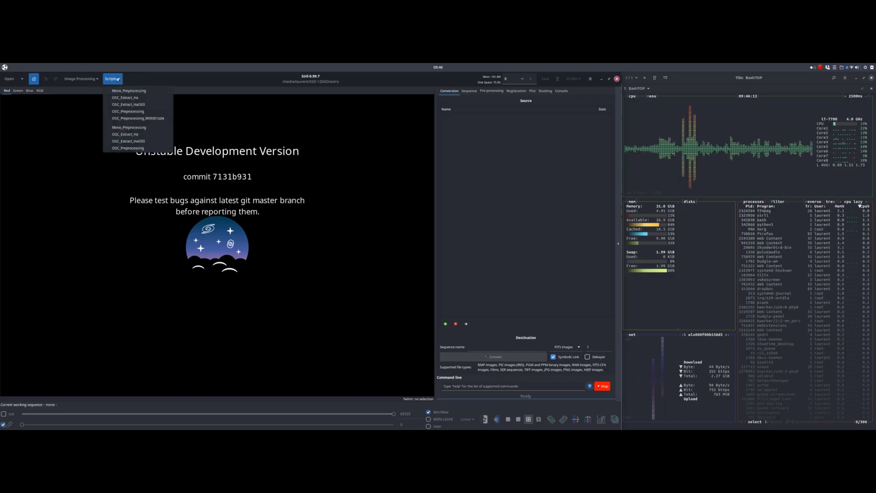
click(144, 148)
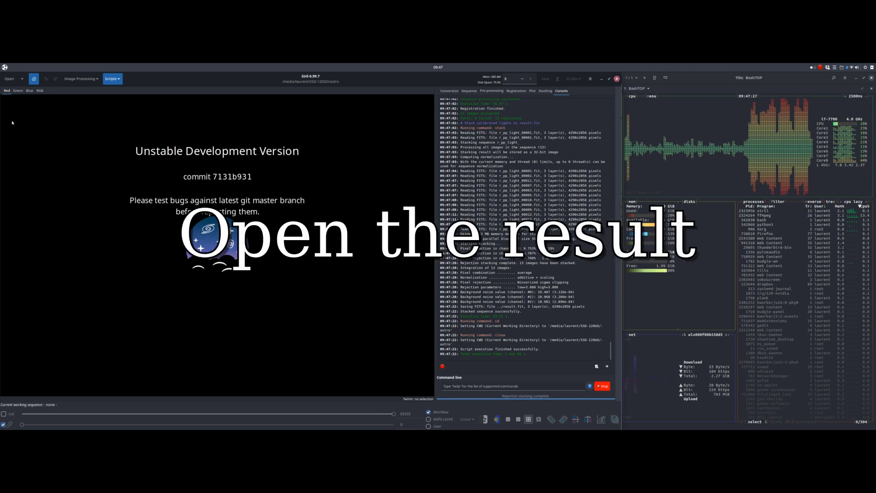
- Load result.fit and switch the display mode from Linear to AutoStretch
click(9, 79)
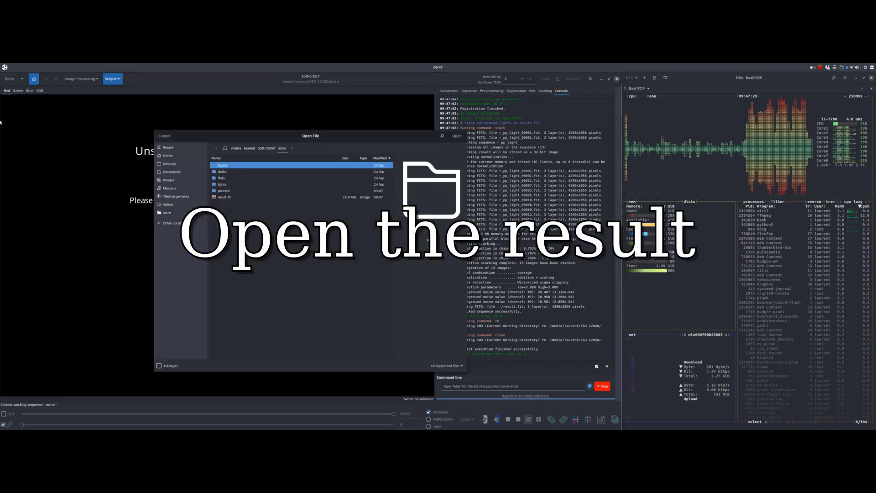
click(225, 198)
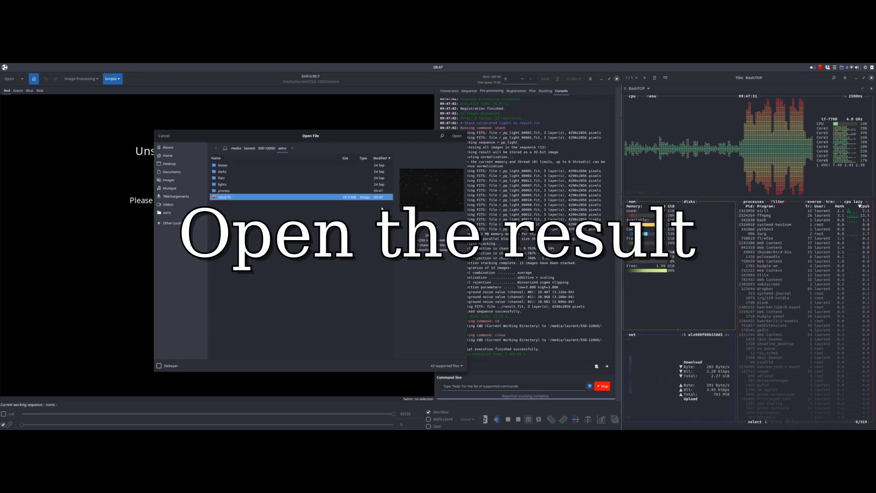
click(456, 136)
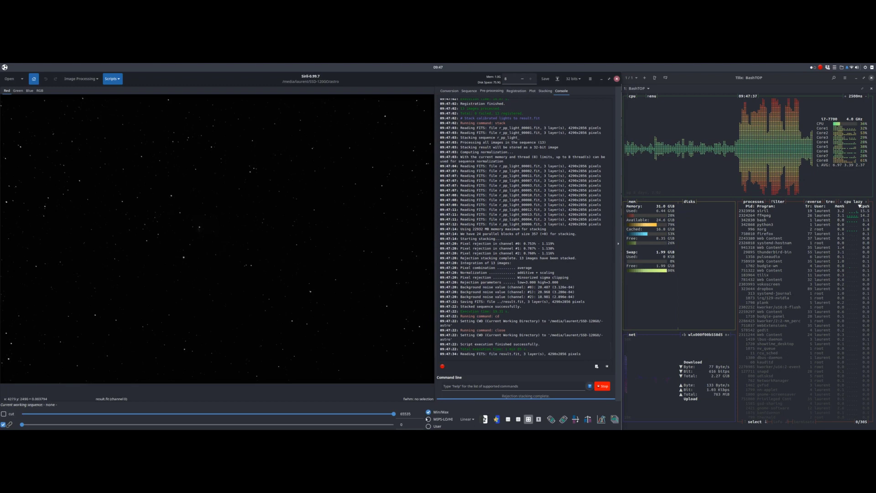
click(473, 420)
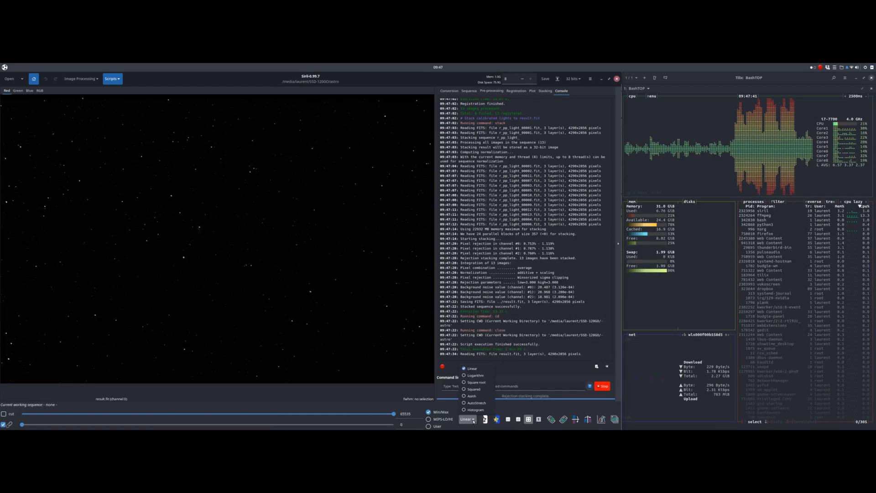
click(477, 403)
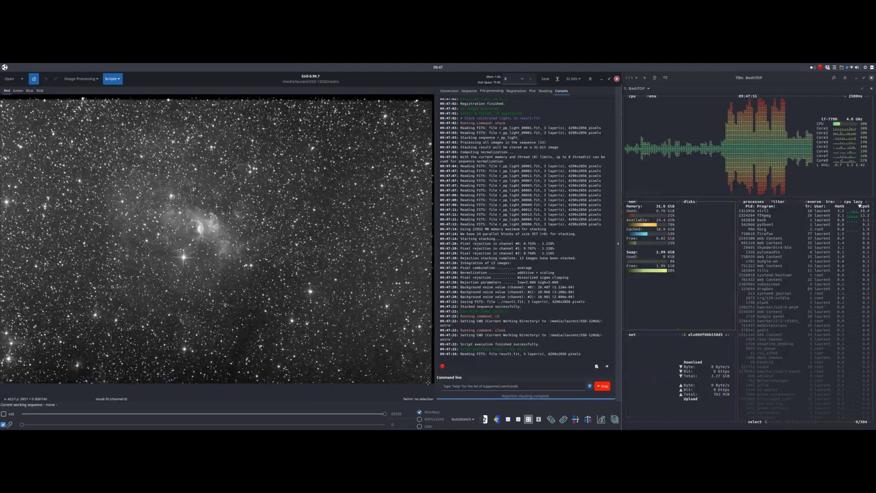
- Select the image area from the top edge across the field and crop it to trim the uneven borders
drag(429, 381, 14, 120)
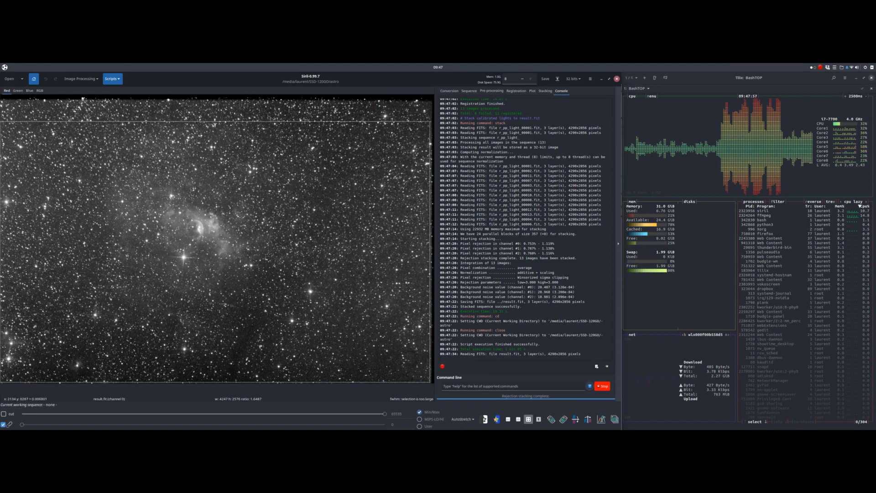
drag(214, 124, 209, 106)
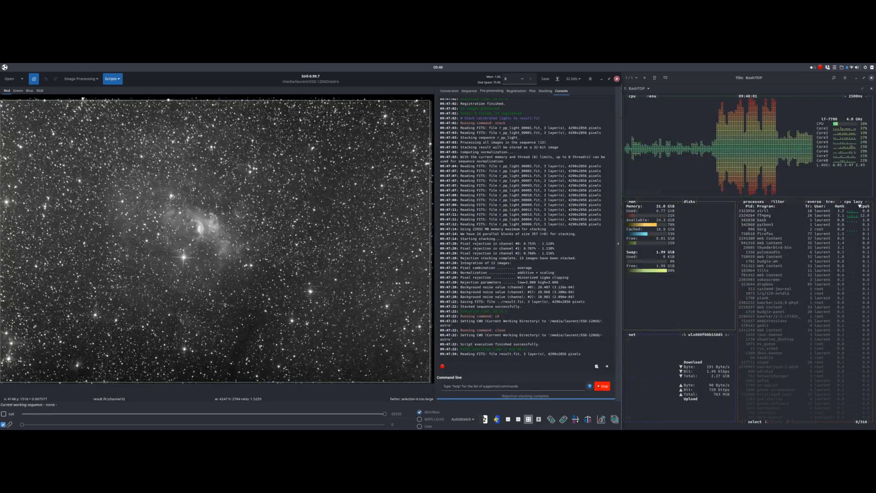
drag(427, 247, 428, 247)
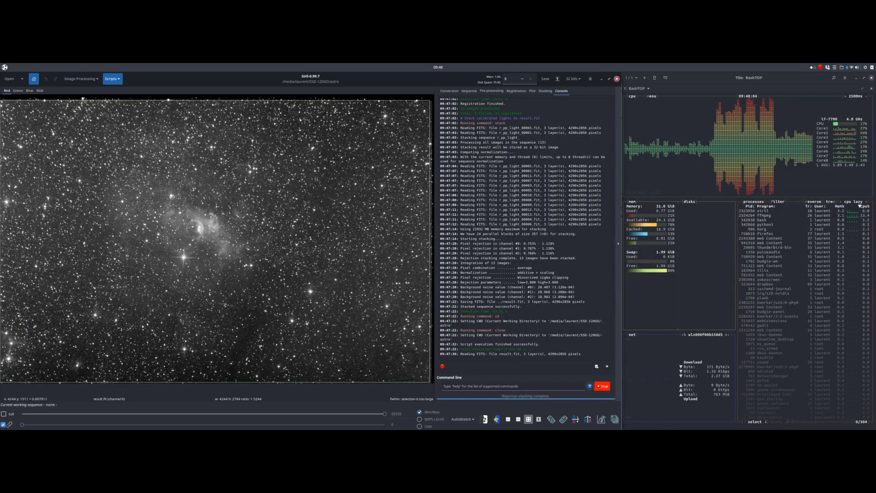
right_click(138, 195)
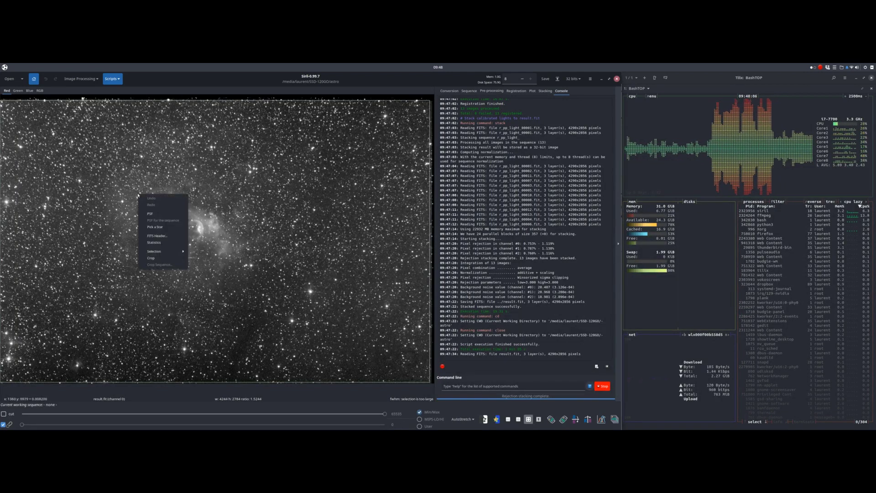
click(152, 258)
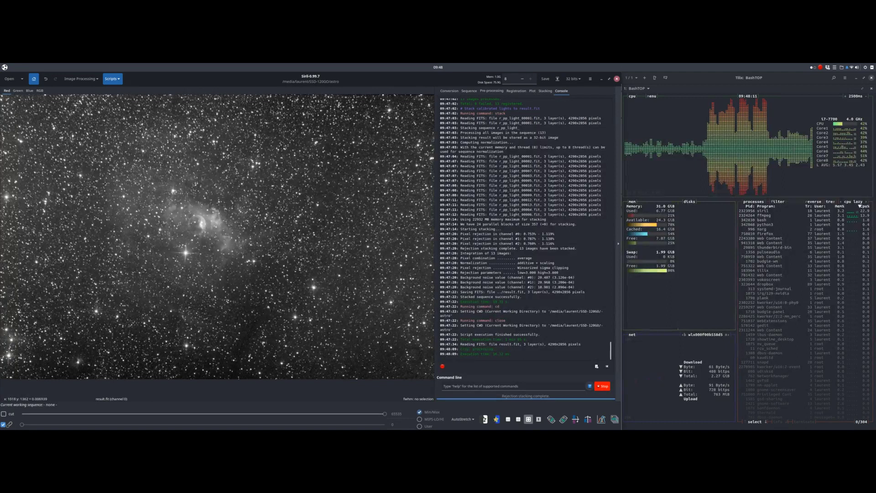
- Switch to the RGB colour view and reach the Color Calibration submenu under Image Processing
click(40, 91)
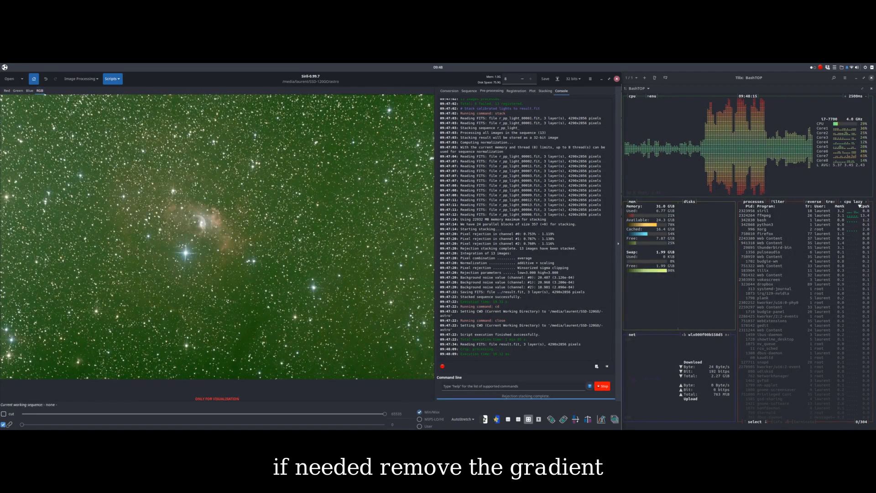
click(91, 80)
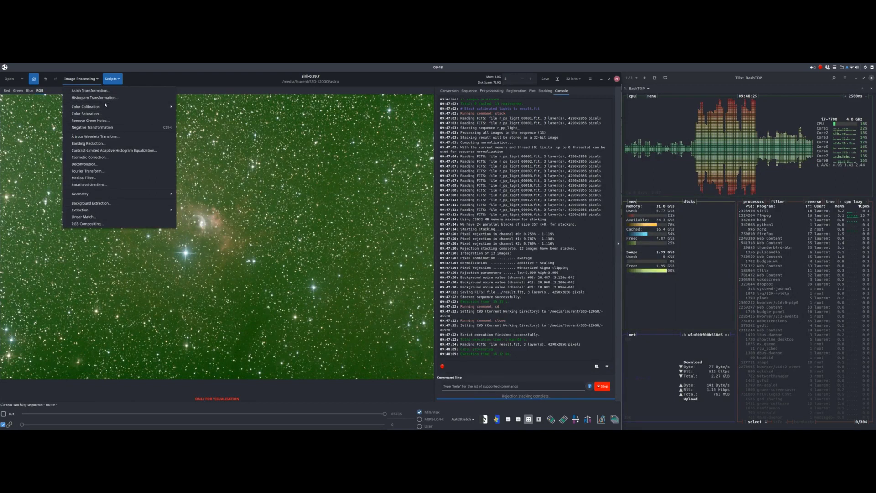
mouse_move(109, 106)
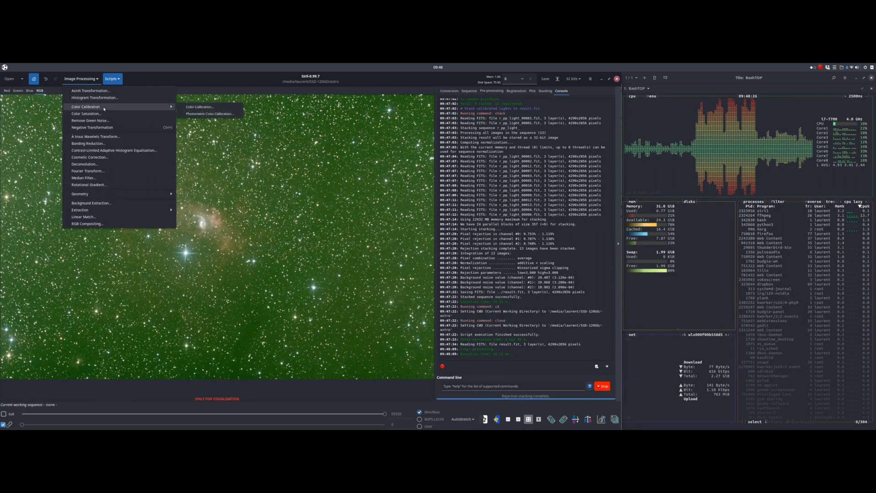
- Run Photometric Color Calibration using the Simbad Bubble Nebula coordinates for ngc7635
click(211, 115)
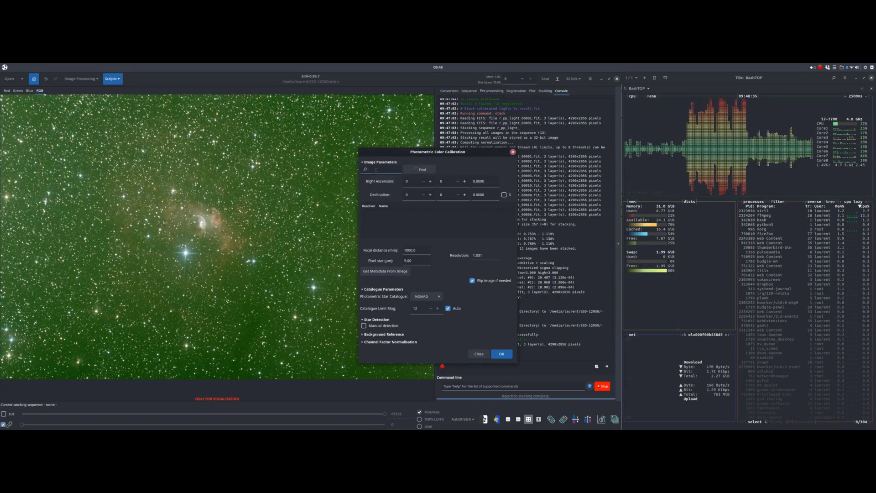
text(ng)
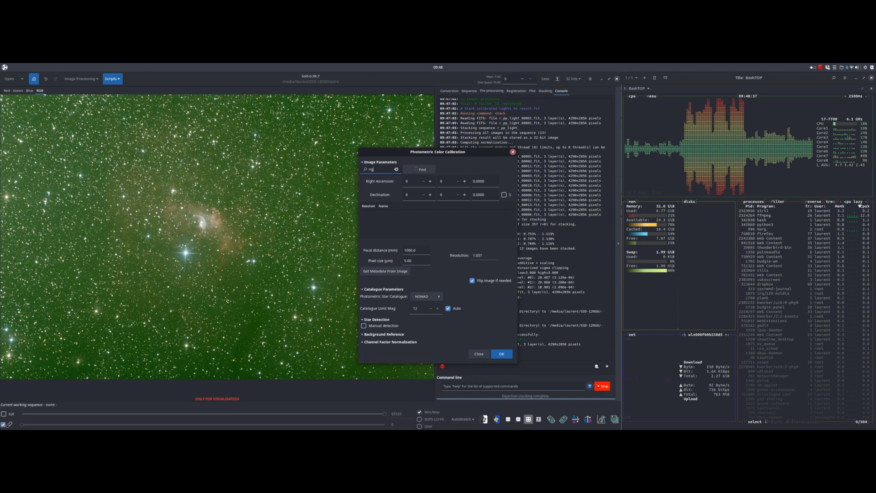
text(7635)
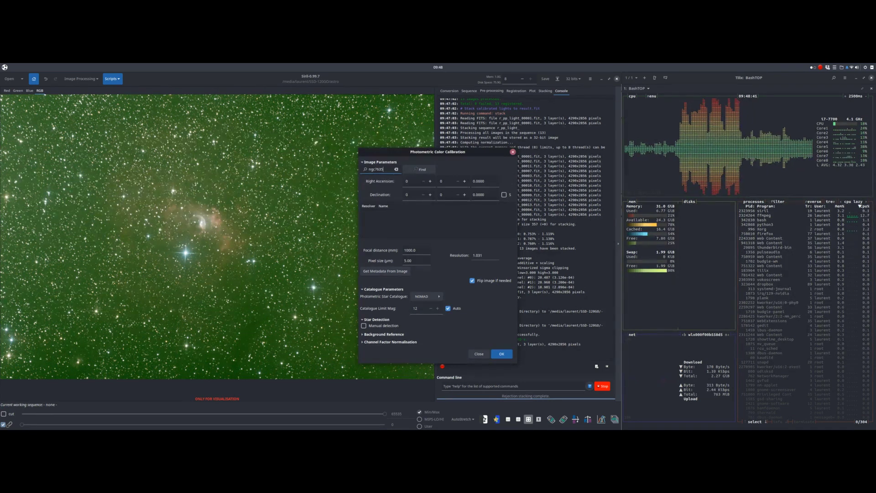
click(421, 170)
click(378, 213)
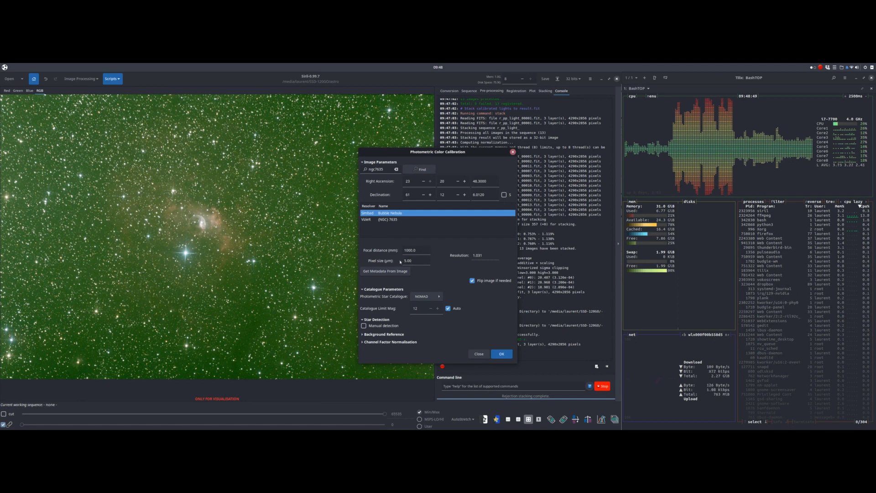
click(502, 354)
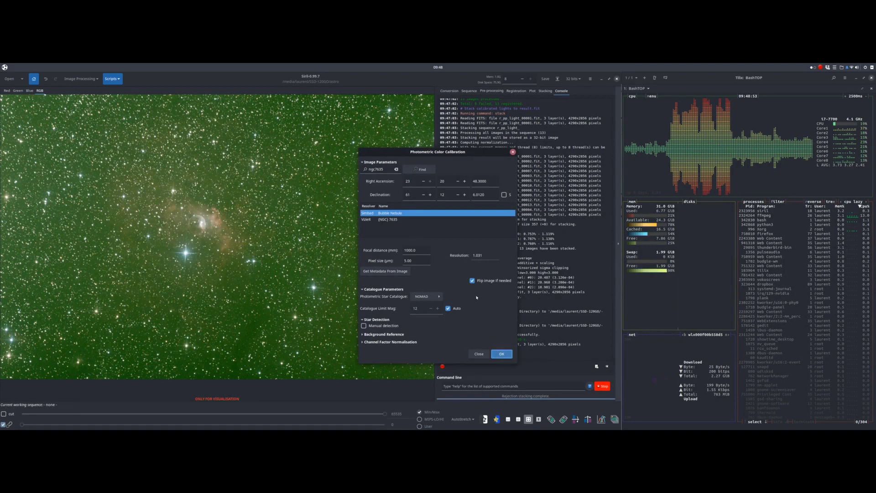
drag(451, 152, 330, 145)
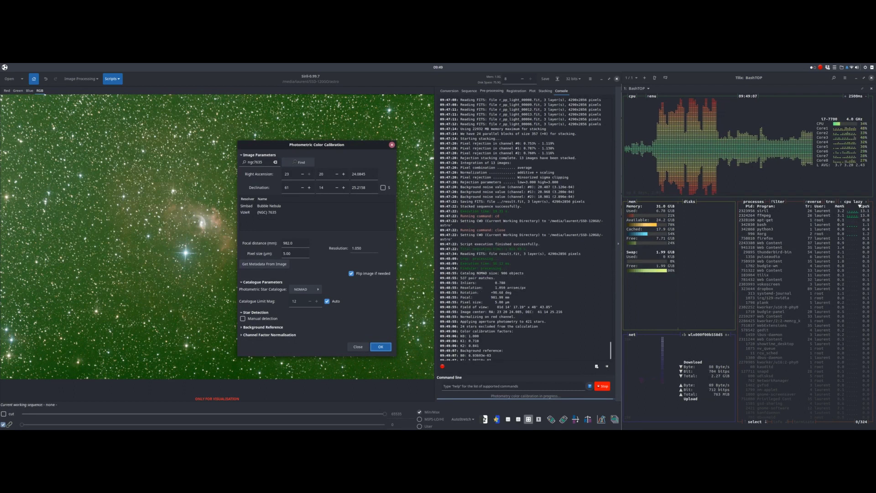
click(357, 347)
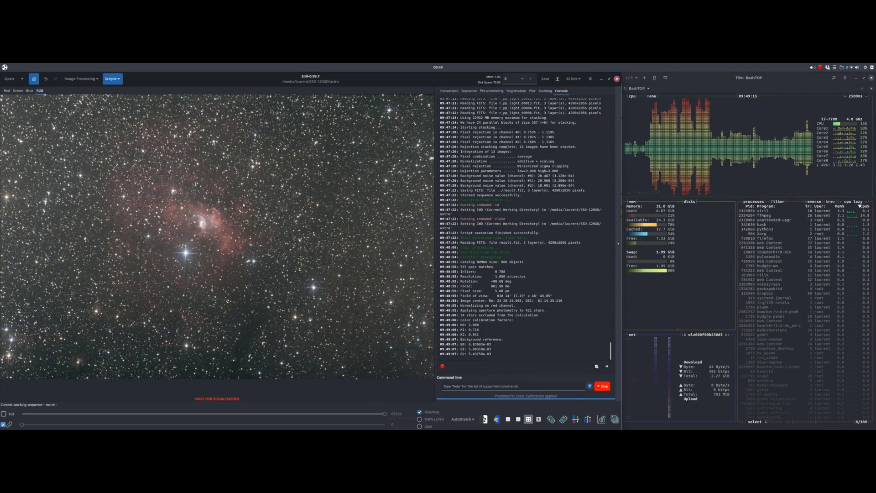
- Apply deconvolution with corner radius boost 0.13 and 30 iterations
click(97, 79)
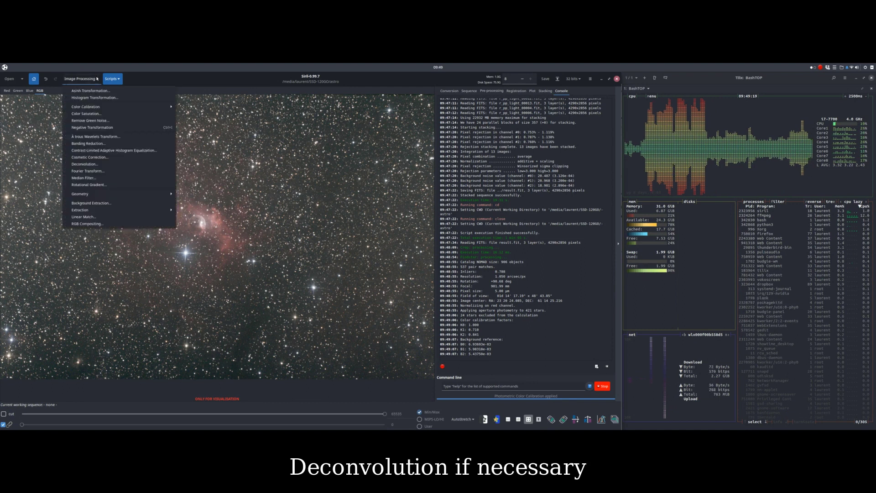
click(95, 165)
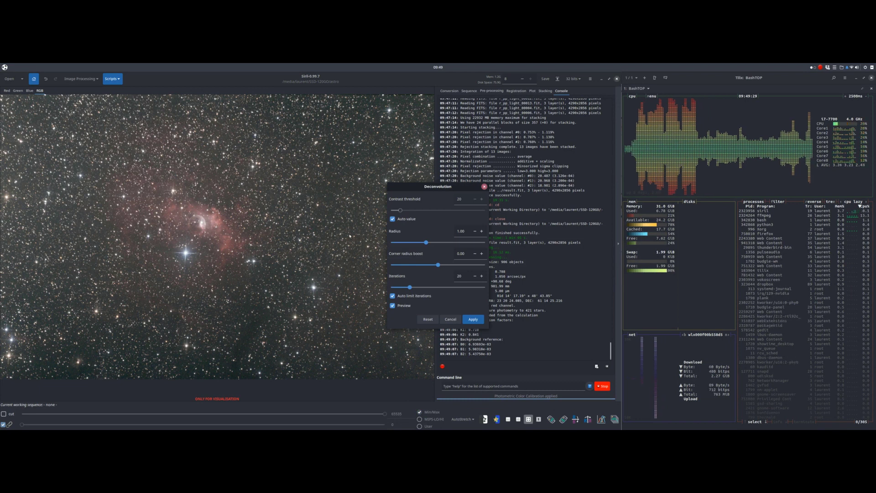
click(451, 264)
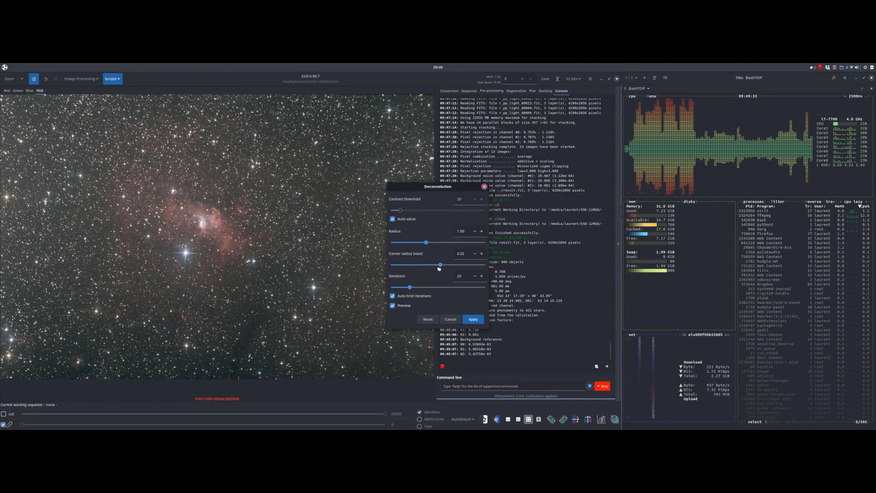
click(421, 288)
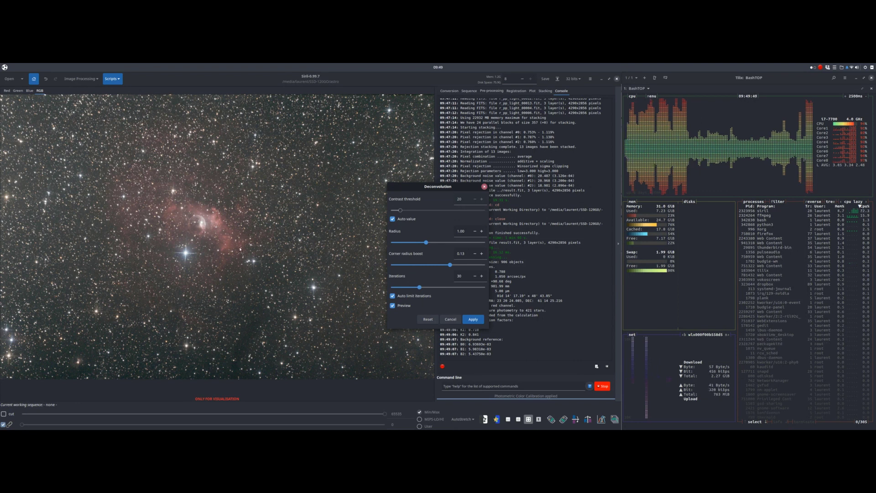
click(475, 319)
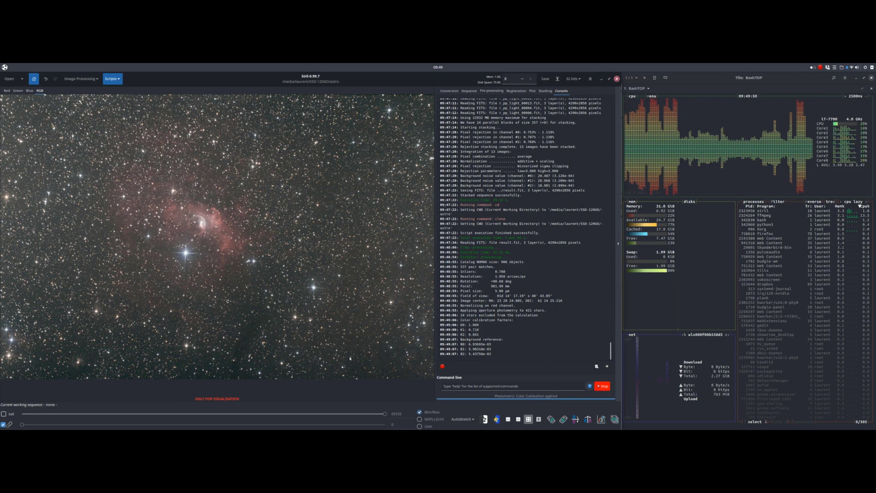
- Set the display to Linear and apply an autostretch Histogram Transformation to the image data
click(474, 421)
click(466, 370)
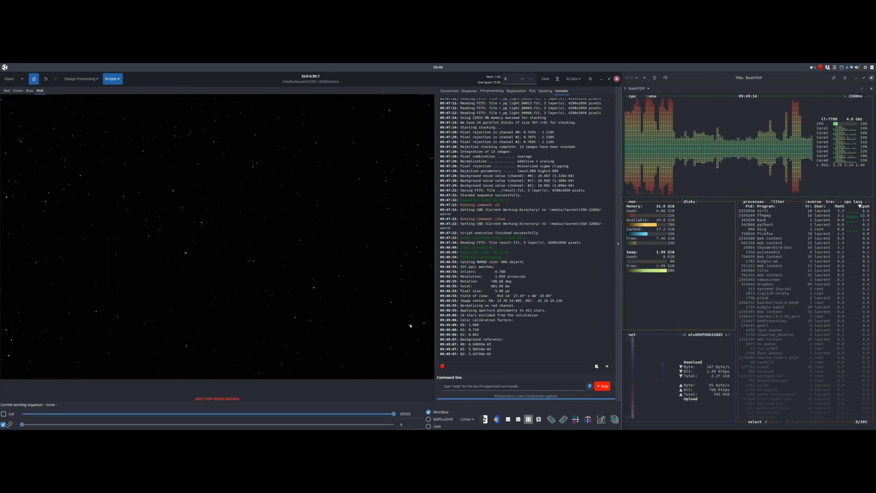
click(96, 79)
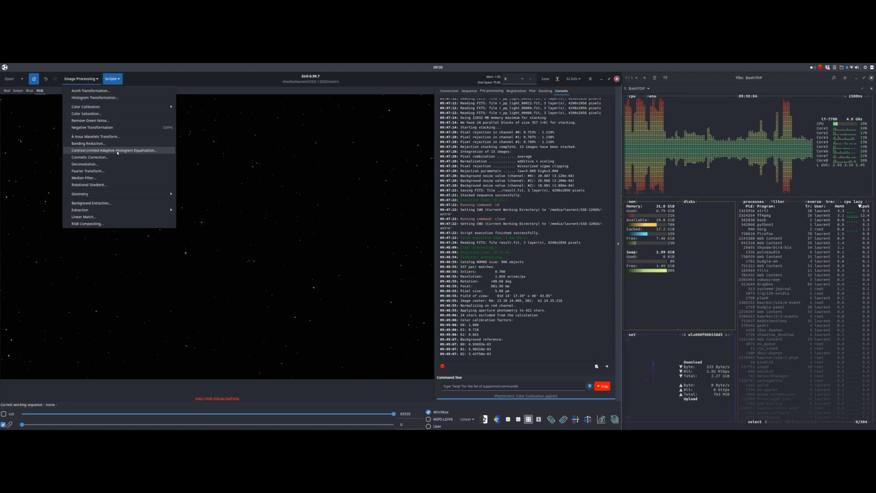
click(109, 98)
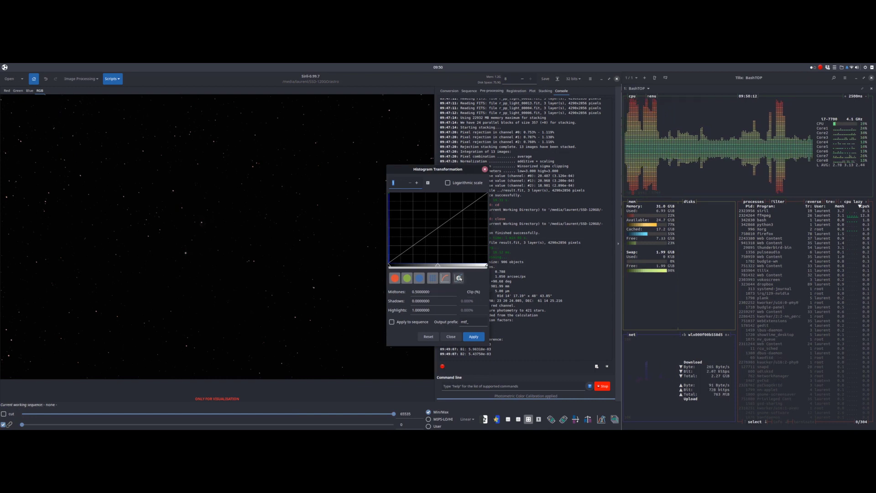
click(459, 278)
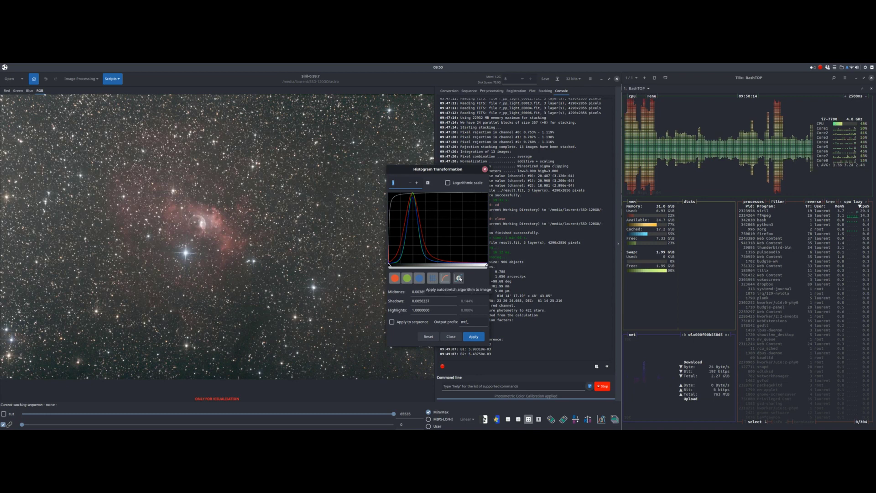
click(475, 338)
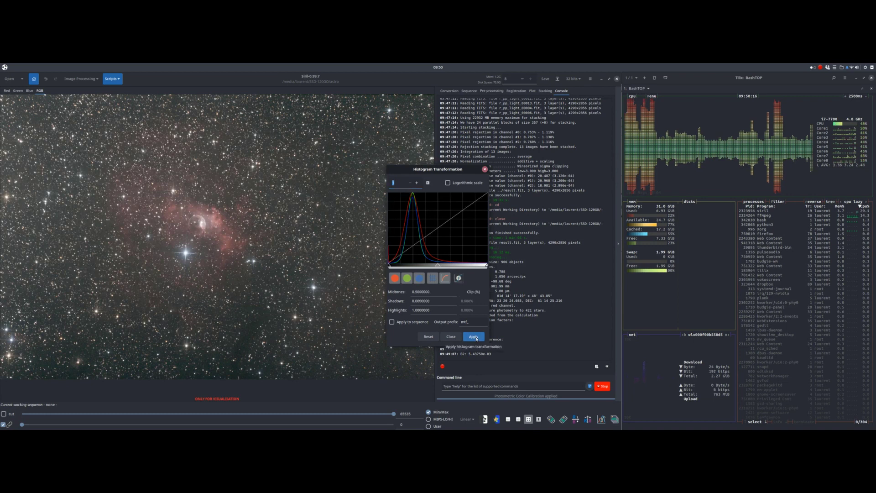
click(451, 337)
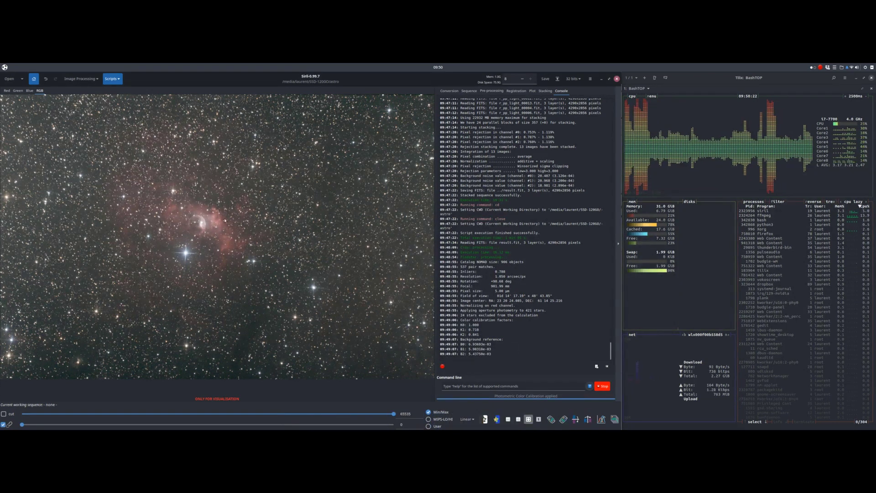
- Open the Image Processing menu and dismiss it without choosing a tool
click(96, 79)
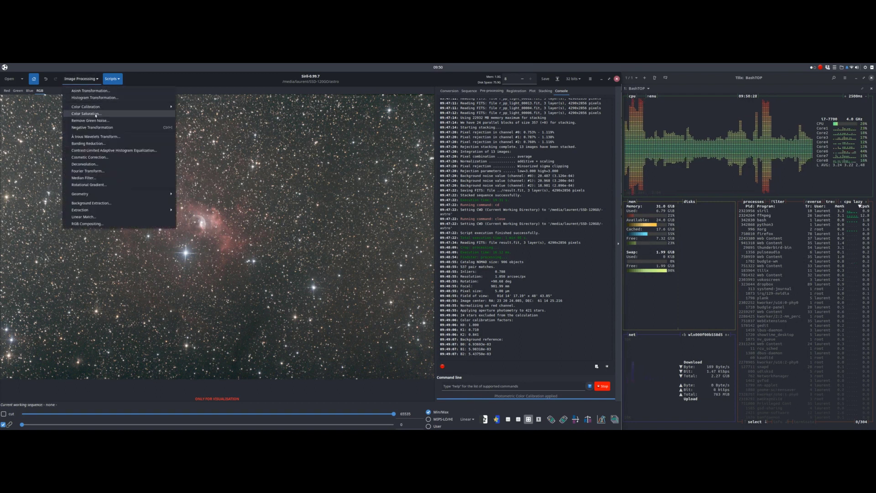
click(338, 182)
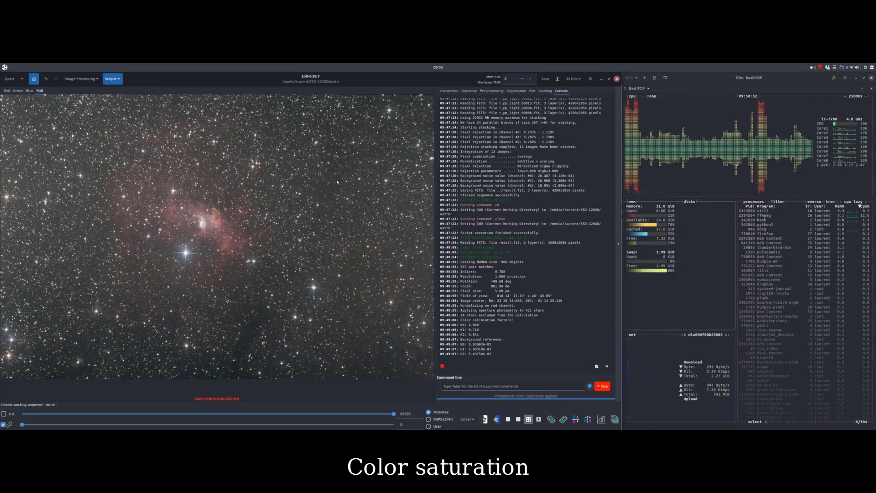